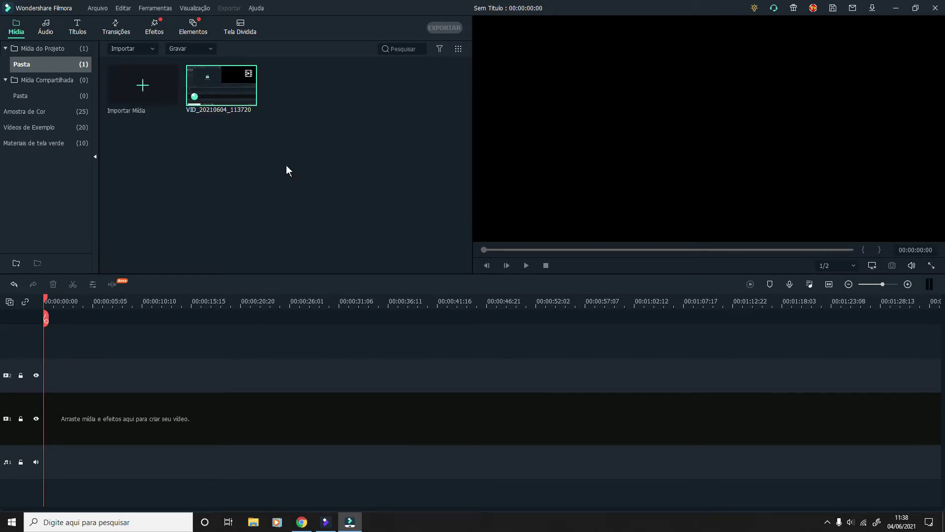
- Add the VID_20210604_113720 clip to the start of the second video track
{"action": "left_click_drag", "start_coordinate": [243, 102], "coordinate": [72, 354]}
{"action": "left_click", "coordinate": [415, 280]}
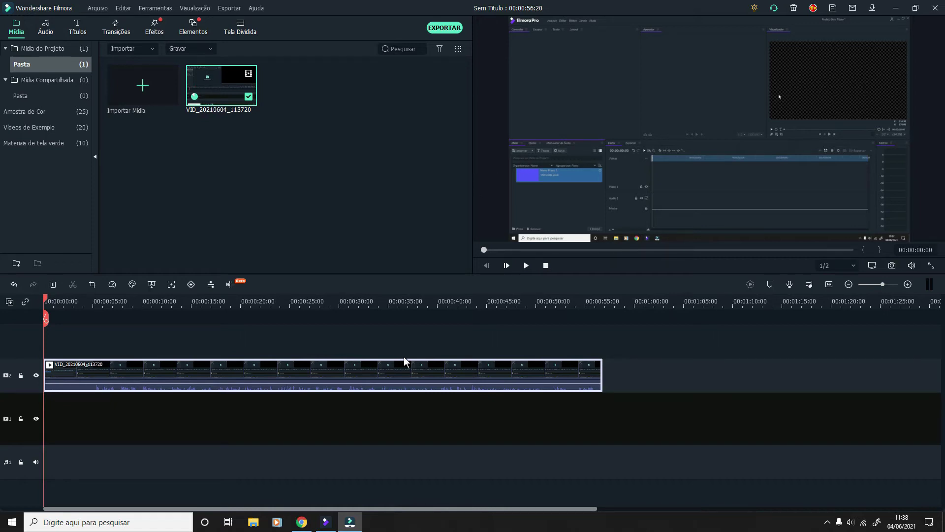
- Enable automatic volume normalization (Normalização Automática) in the audio settings of the clip on the second video track
{"action": "left_click", "coordinate": [196, 380]}
{"action": "double_click", "coordinate": [191, 389]}
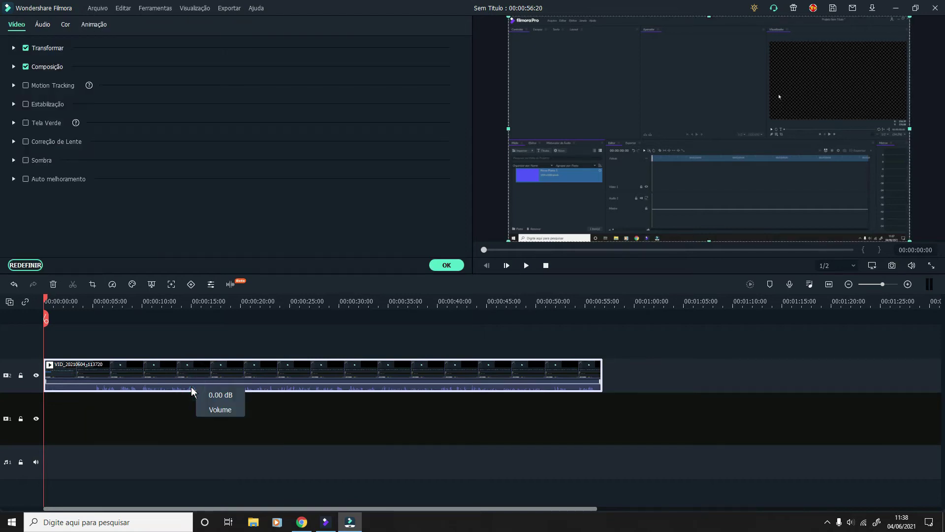
{"action": "left_click", "coordinate": [40, 26]}
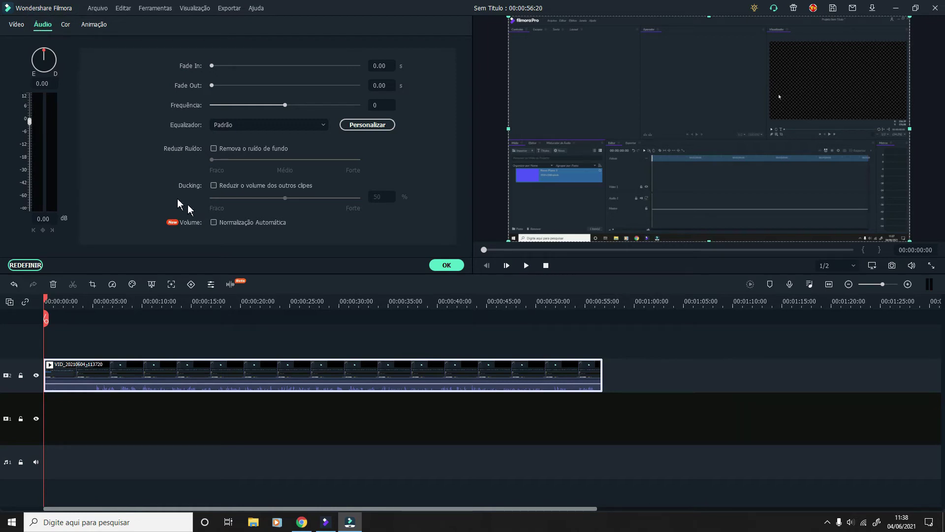
{"action": "left_click", "coordinate": [215, 224]}
- Increase the height of the second video track to enlarge the clip's audio waveform
{"action": "left_click", "coordinate": [29, 357]}
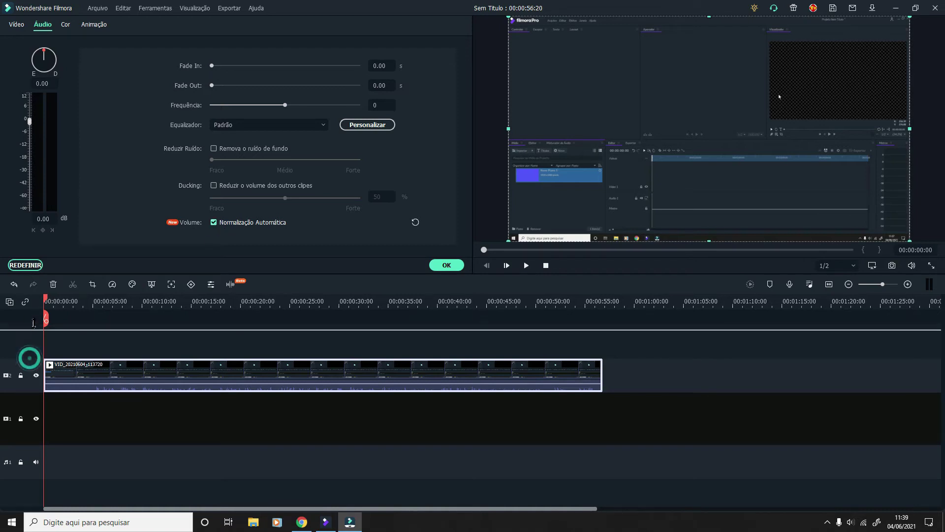
{"action": "left_click_drag", "start_coordinate": [33, 322], "coordinate": [35, 321]}
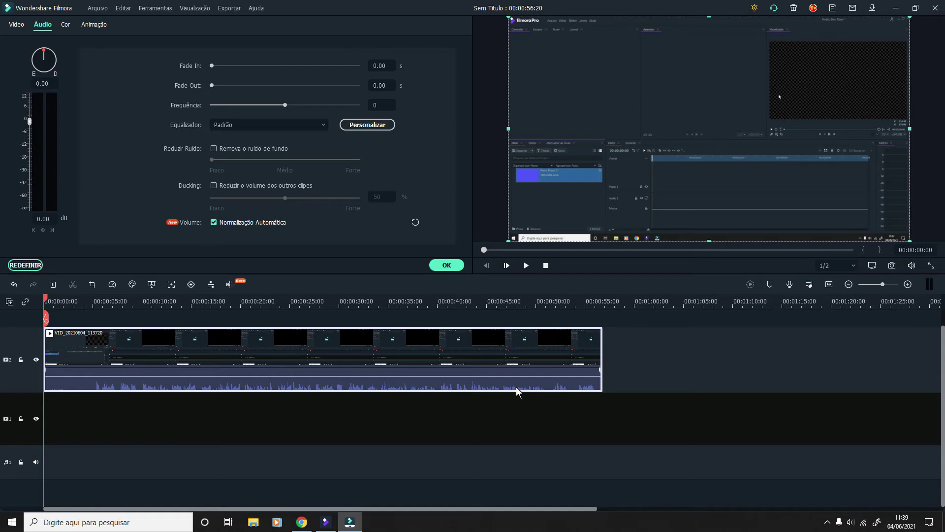
{"action": "left_click_drag", "start_coordinate": [473, 377], "coordinate": [470, 375]}
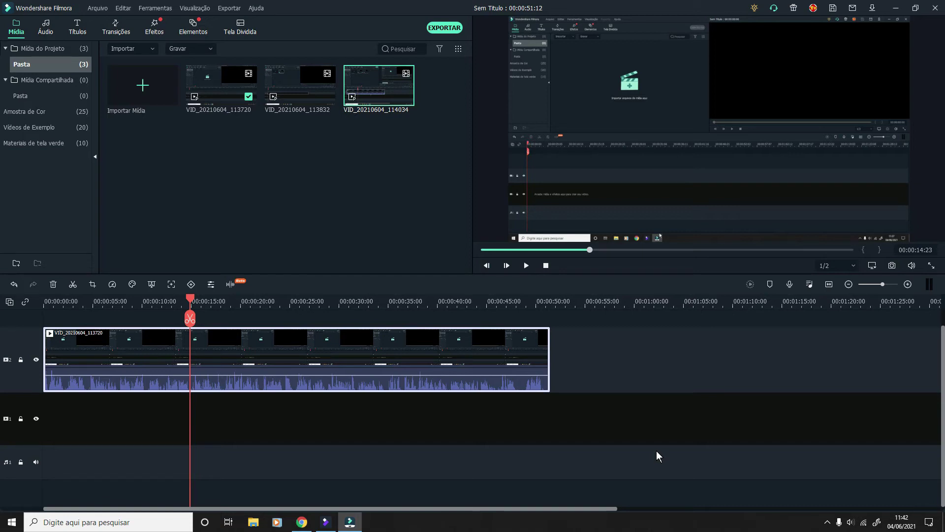
- Start Auto Highlight on all three library videos and move VID_20210604_114034.mp4 below VID_20210604_113832.mp4 in its list
{"action": "left_click", "coordinate": [356, 217]}
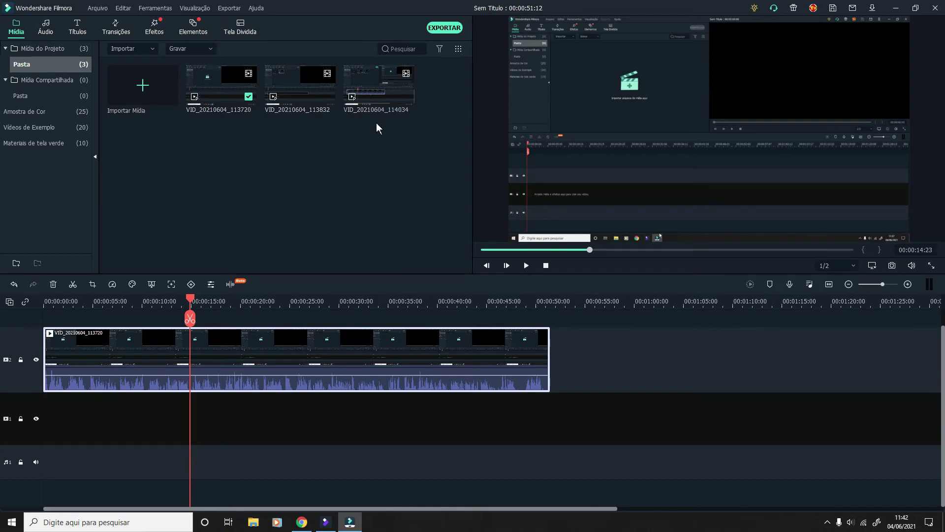
{"action": "left_click_drag", "start_coordinate": [390, 127], "coordinate": [206, 100]}
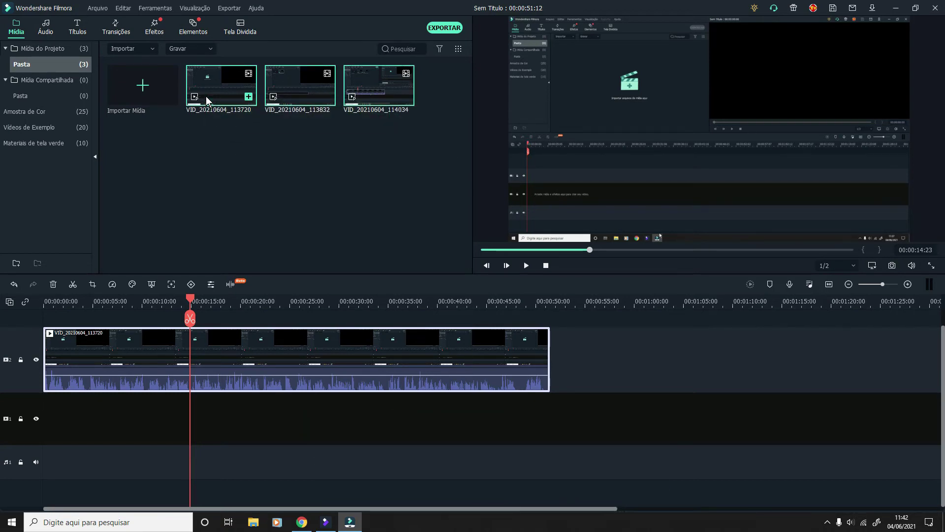
{"action": "right_click", "coordinate": [210, 89]}
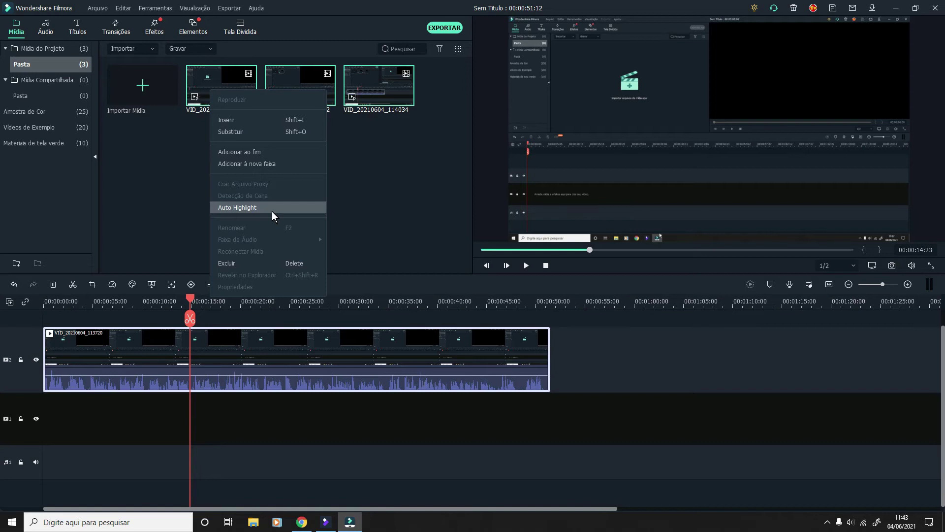
{"action": "left_click", "coordinate": [253, 209]}
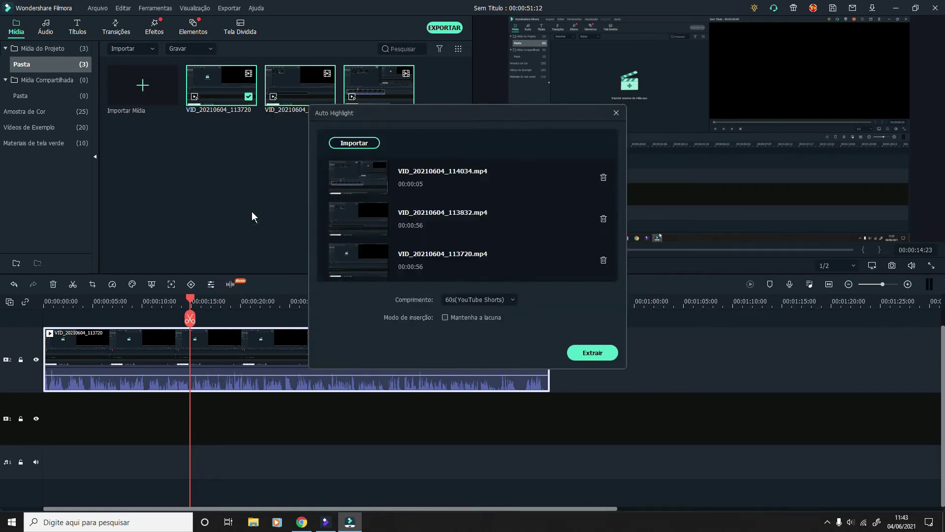
{"action": "left_click_drag", "start_coordinate": [358, 192], "coordinate": [365, 214]}
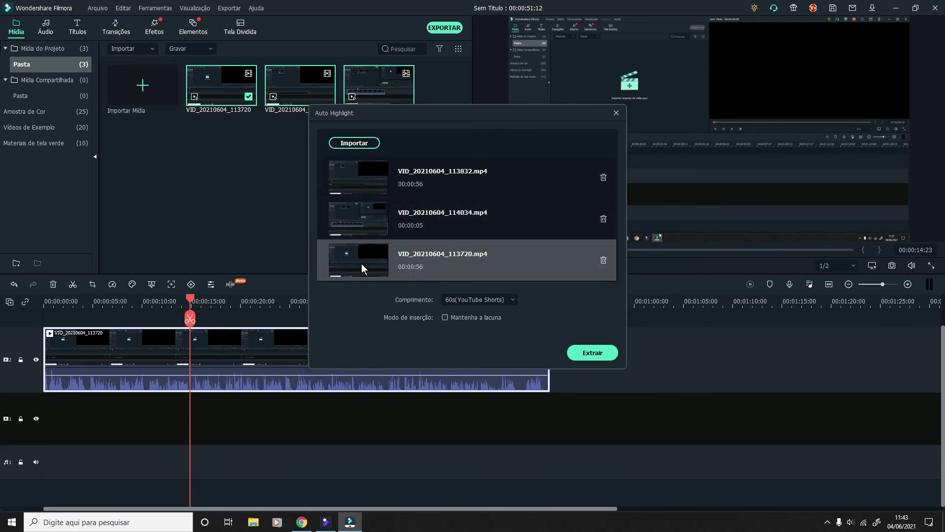
- Try the Personalizar and Automático length options for the Auto Highlight
{"action": "left_click", "coordinate": [494, 301]}
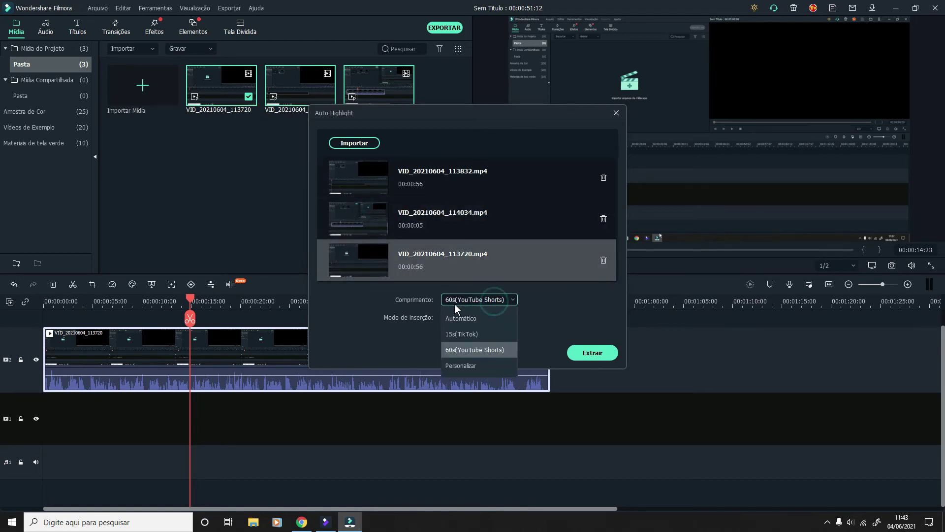
{"action": "left_click", "coordinate": [462, 366]}
{"action": "left_click", "coordinate": [512, 300]}
{"action": "left_click", "coordinate": [491, 319]}
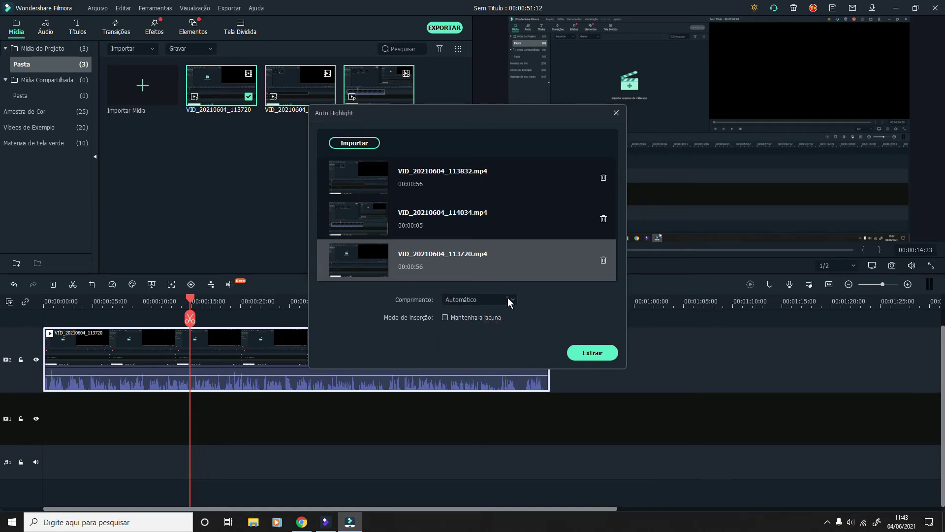
- Set the Auto Highlight length to 15s(TikTok) and extract the highlights
{"action": "left_click", "coordinate": [507, 298]}
{"action": "left_click", "coordinate": [486, 333]}
{"action": "left_click", "coordinate": [590, 350]}
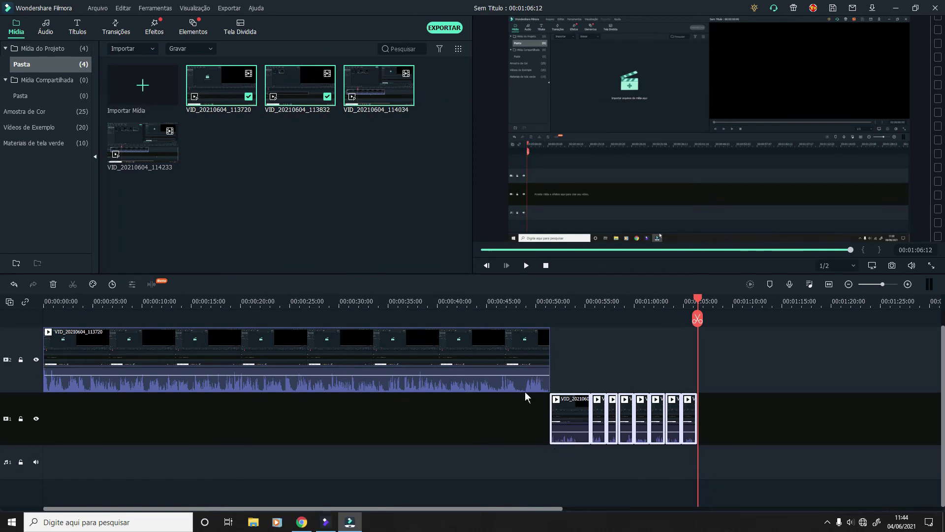
- Delete the original VID_20210604_113720 clip from the second video track and select all the extracted highlight clips on the first track
{"action": "left_click_drag", "start_coordinate": [697, 298], "coordinate": [551, 301]}
{"action": "left_click", "coordinate": [477, 350]}
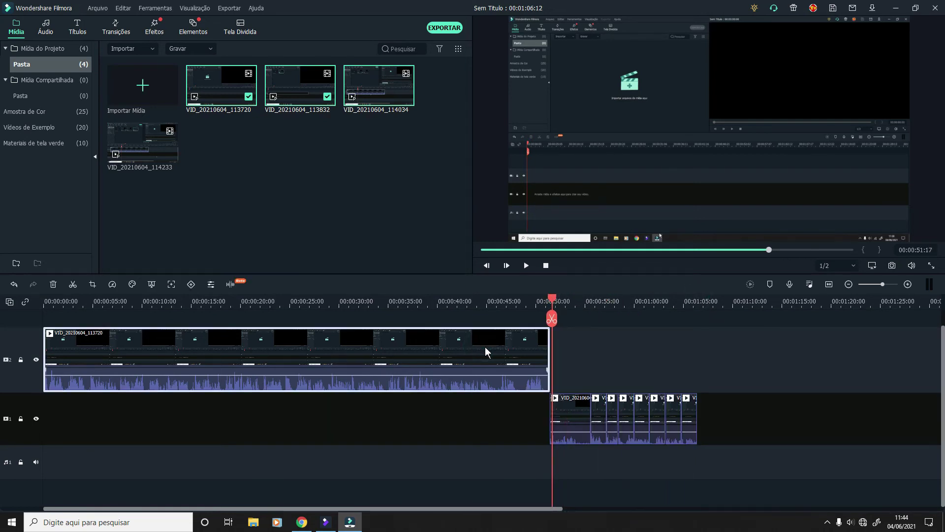
{"action": "key", "text": "Delete"}
{"action": "left_click_drag", "start_coordinate": [207, 381], "coordinate": [61, 461]}
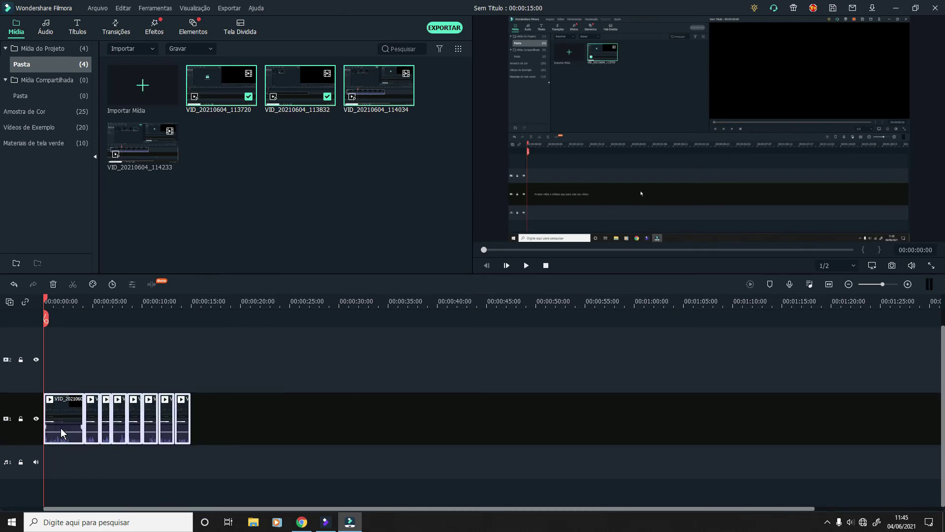
{"action": "left_click", "coordinate": [438, 31]}
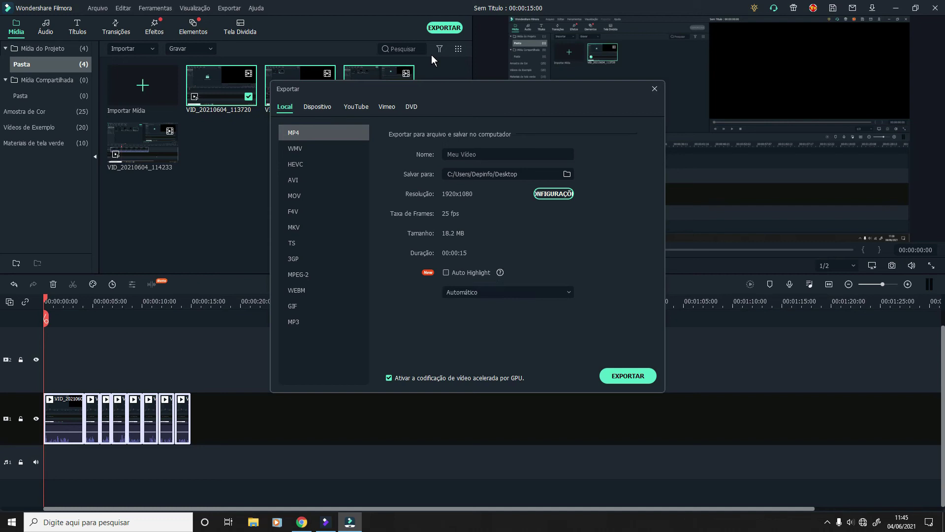
{"action": "left_click", "coordinate": [463, 273]}
{"action": "left_click", "coordinate": [653, 89]}
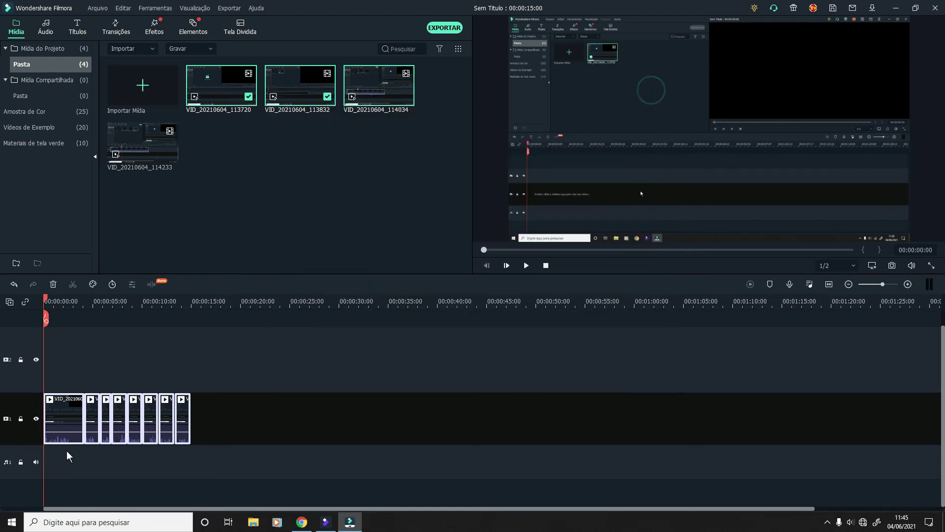
- Export the highlight timeline as a local 1920x1080 MP4 to the desktop with the Auto Highlight option off
{"action": "left_click", "coordinate": [444, 28]}
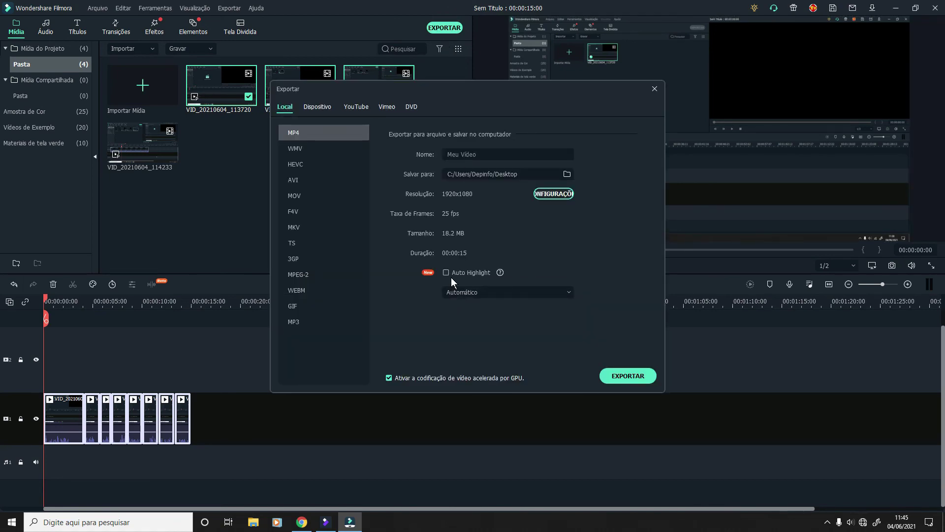
{"action": "left_click", "coordinate": [606, 384]}
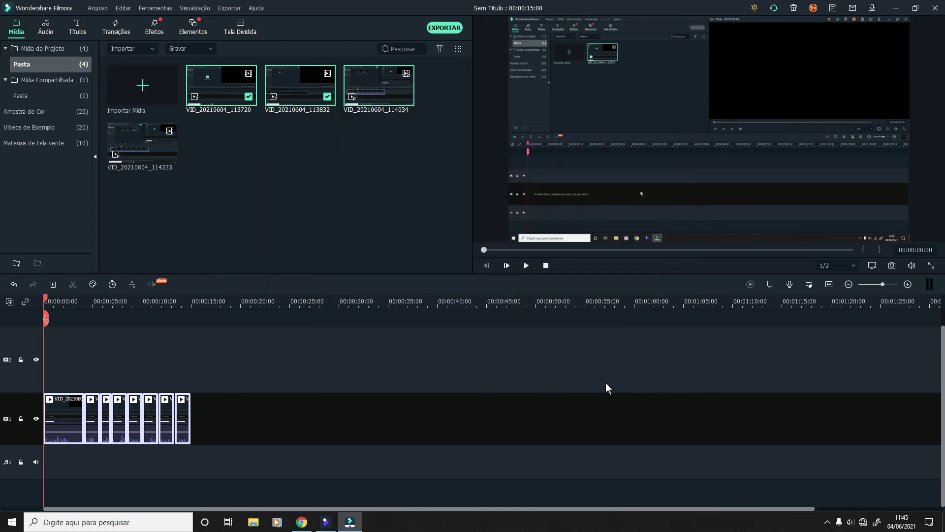